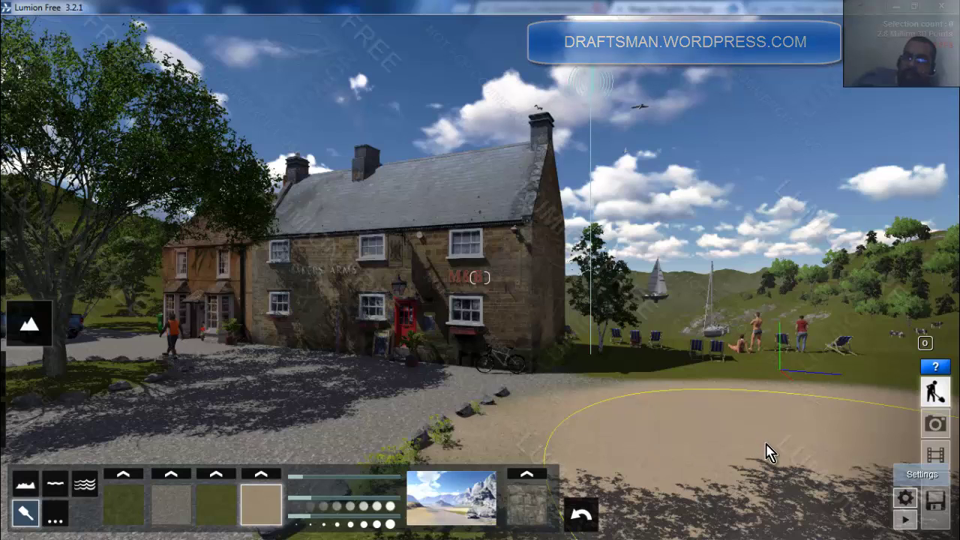
Switch to Movie mode to show the pub scene's clip strip
{"action": "left_click", "coordinate": [936, 455]}
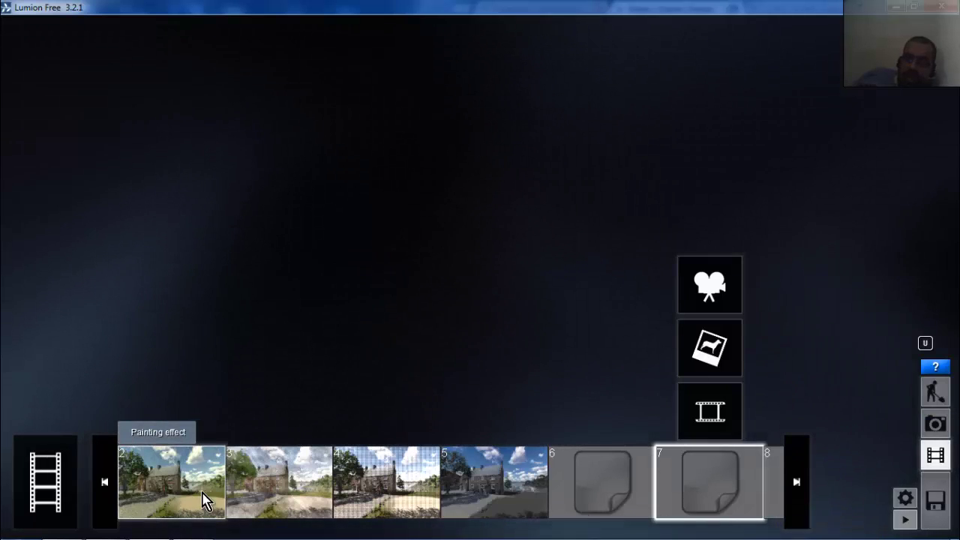
Preview the Watercolor clip 3 and Manga clip 4, then select empty slot 6
{"action": "left_click", "coordinate": [311, 497]}
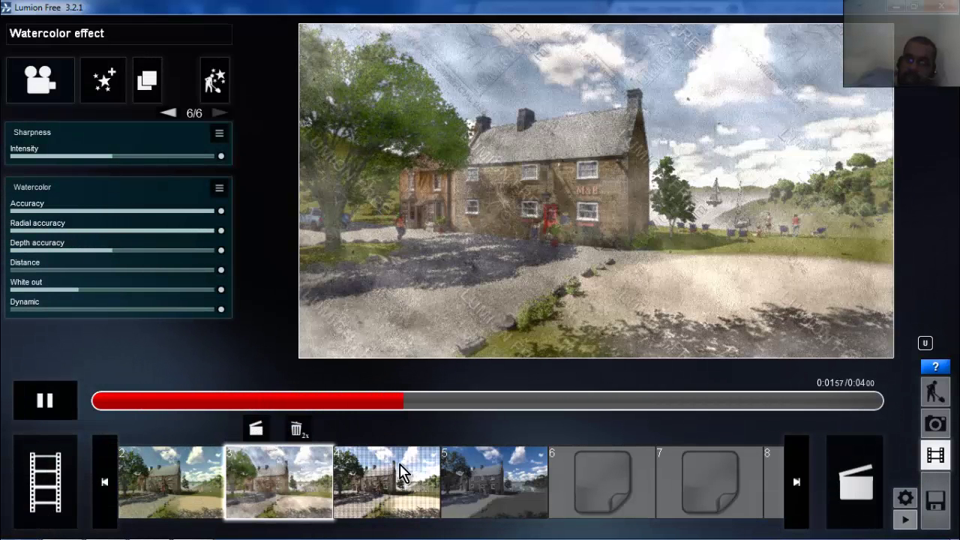
{"action": "left_click", "coordinate": [432, 486]}
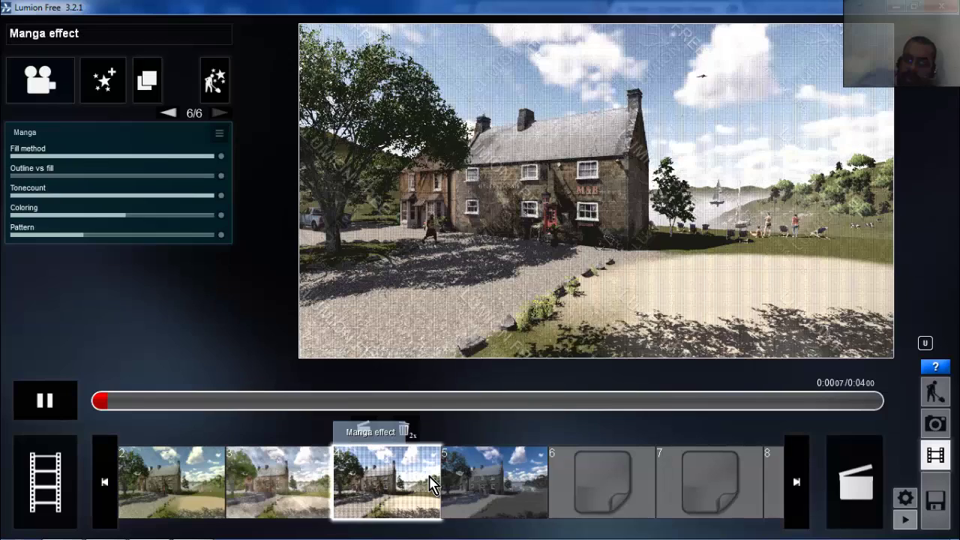
{"action": "left_click", "coordinate": [631, 499]}
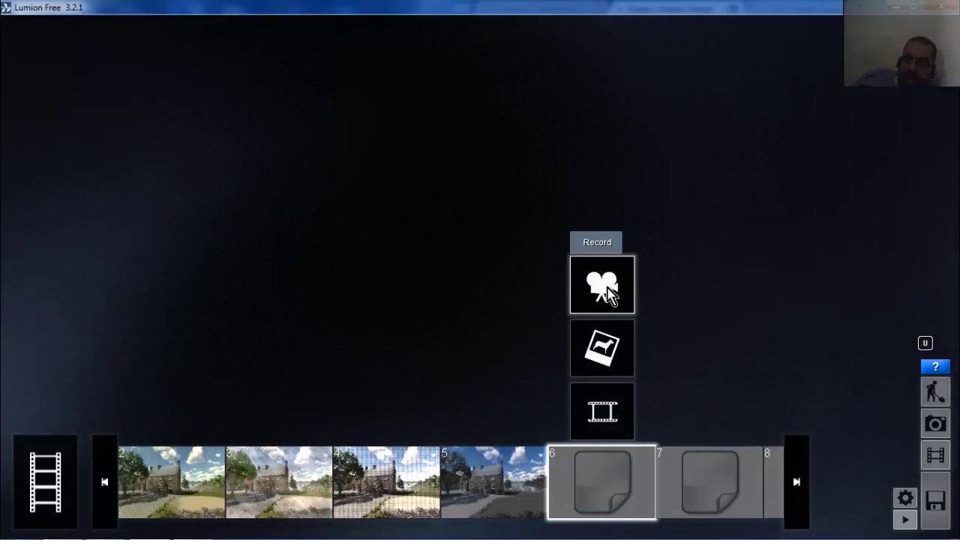
Record clip 6 with a first keyframe of the whole pub, then reframe on the Bakers Arms frontage
{"action": "left_click", "coordinate": [608, 292]}
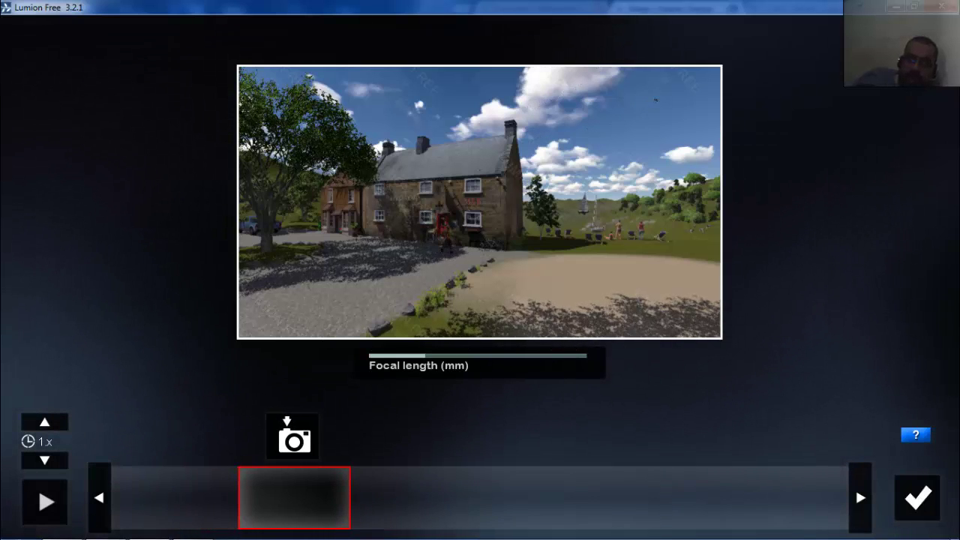
{"action": "left_click", "coordinate": [299, 442]}
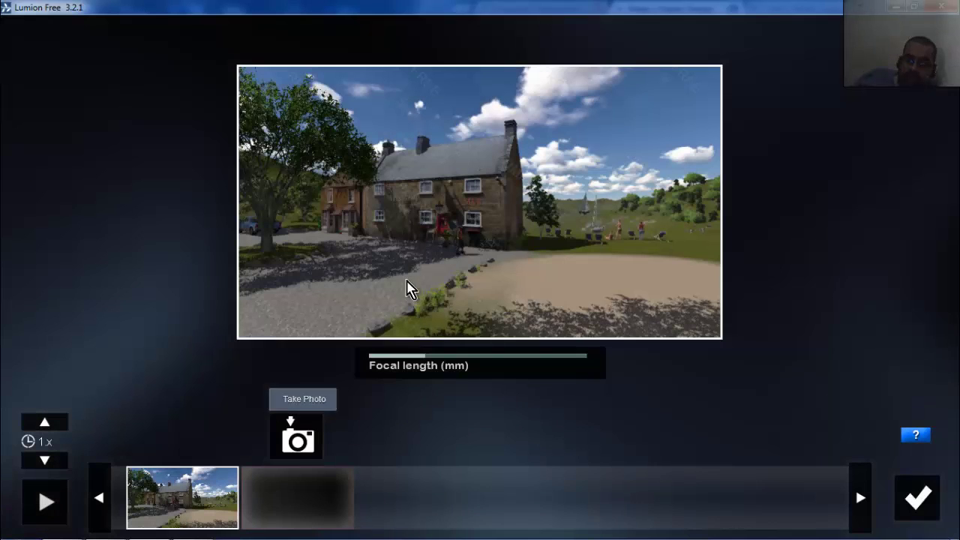
{"action": "key", "text": "w"}
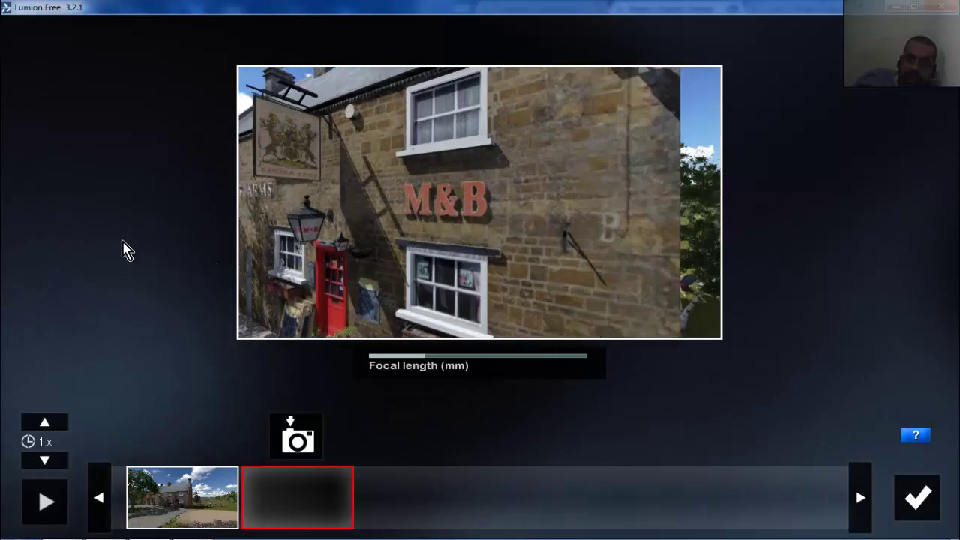
{"action": "key", "text": "s"}
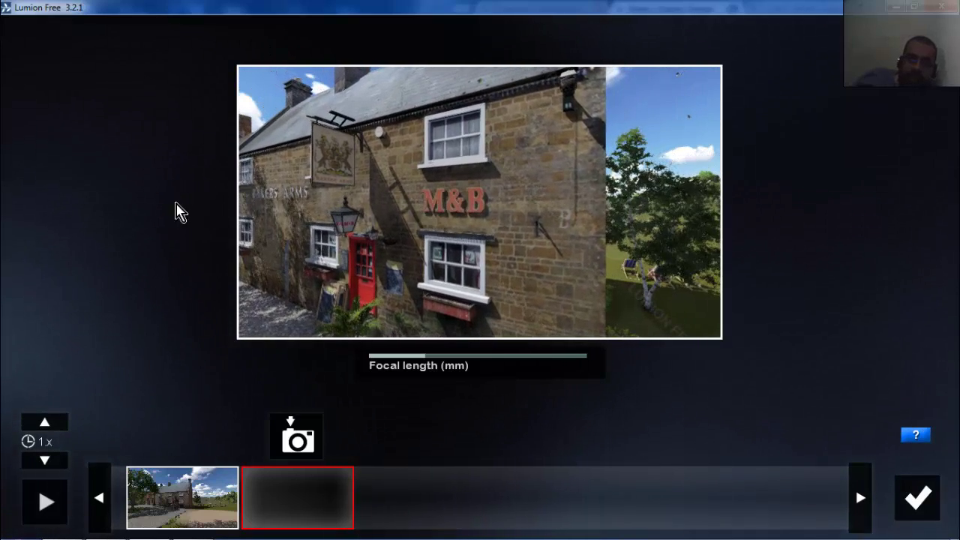
{"action": "right_click_drag", "start_coordinate": [177, 211], "coordinate": [2, 221]}
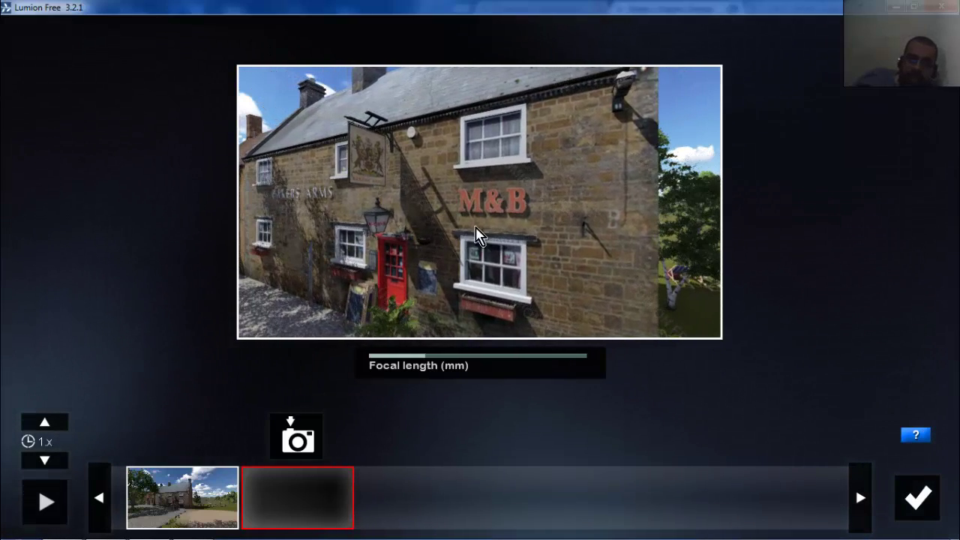
Add keyframes of the Bakers Arms frontage, the parked cars, and the trees in the field
{"action": "key", "text": "a"}
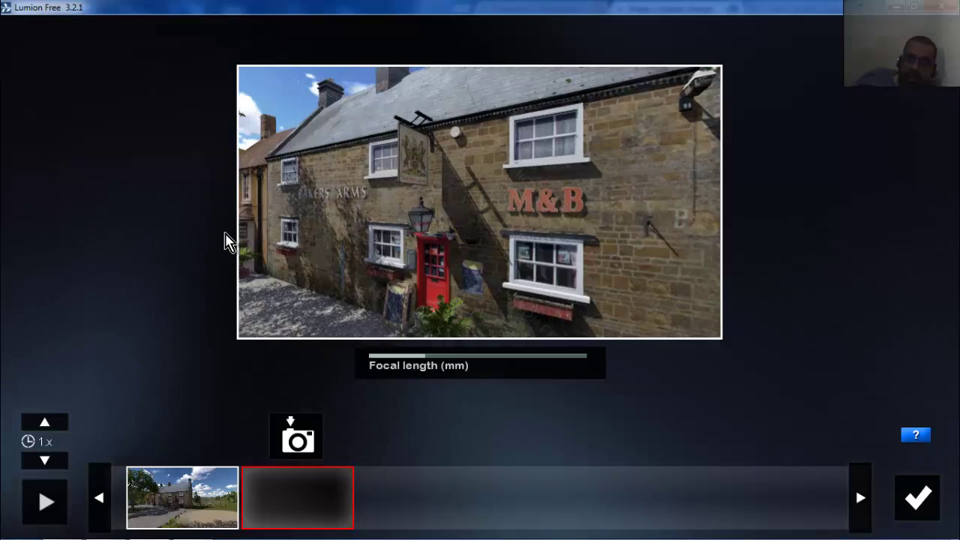
{"action": "key", "text": "a"}
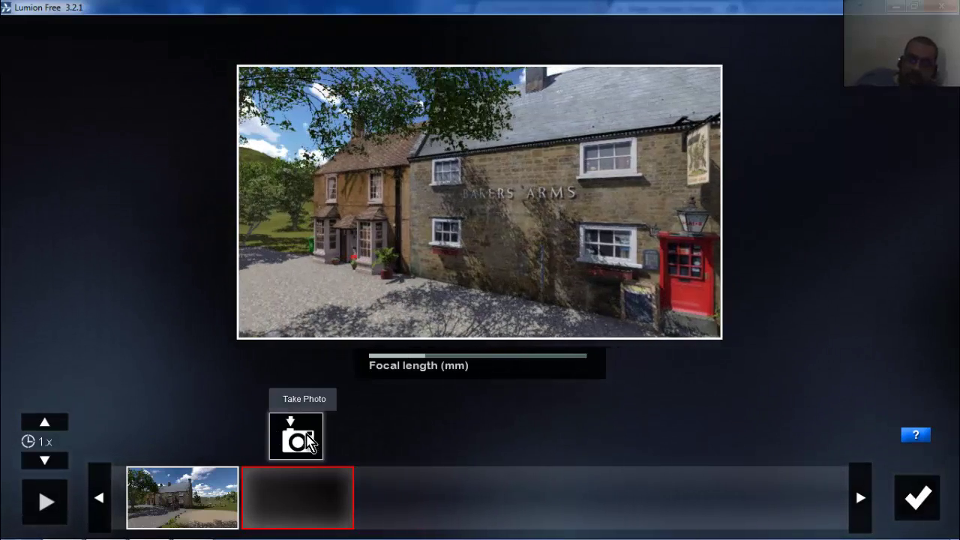
{"action": "left_click", "coordinate": [310, 420]}
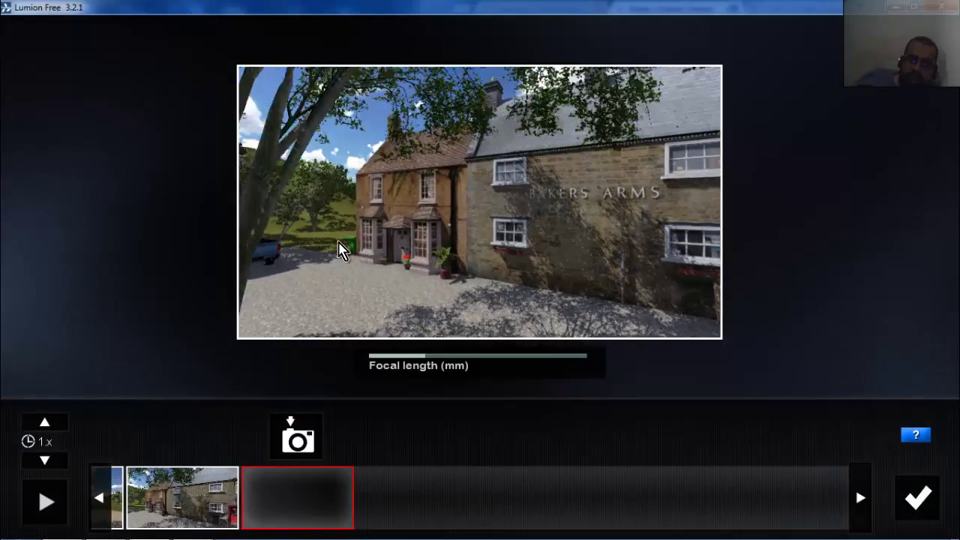
{"action": "key", "text": "a"}
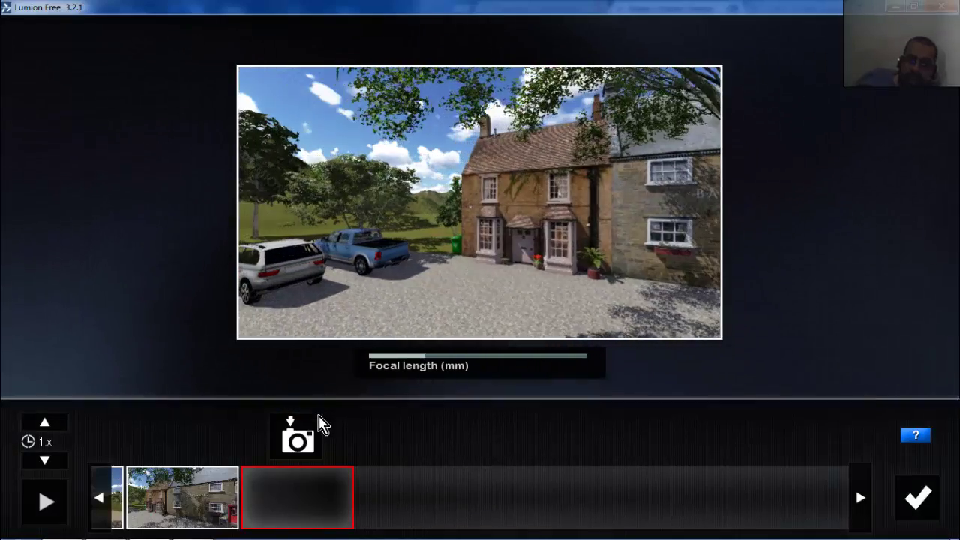
{"action": "left_click", "coordinate": [319, 433]}
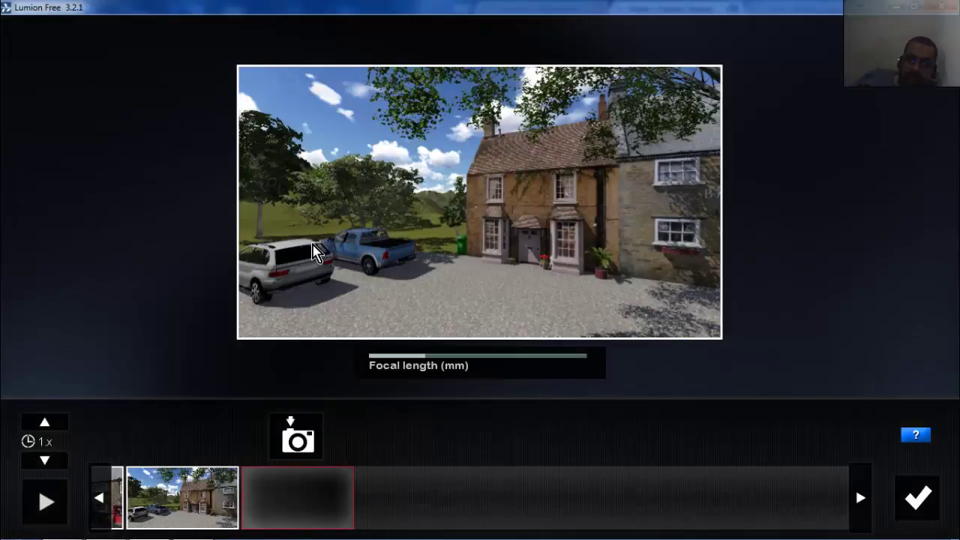
{"action": "key", "text": "a"}
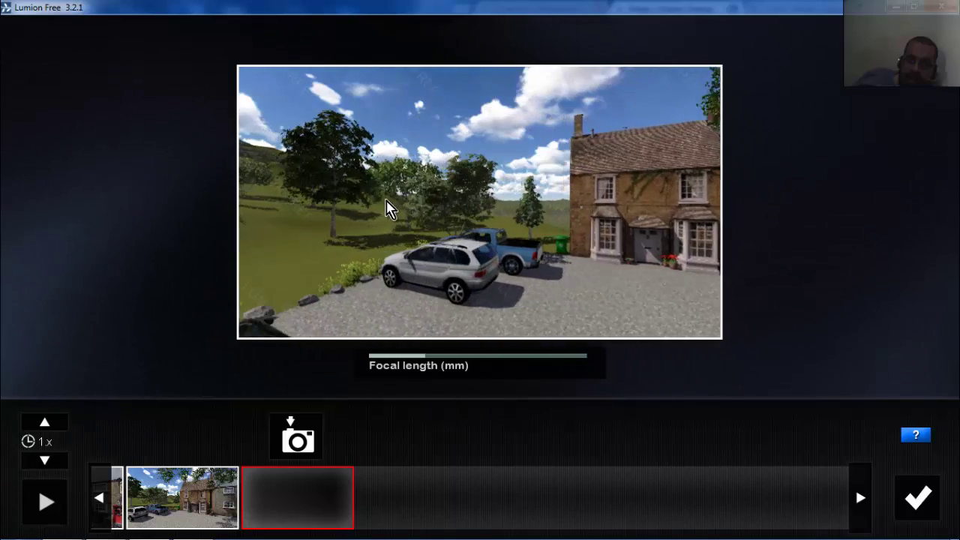
{"action": "key", "text": "d"}
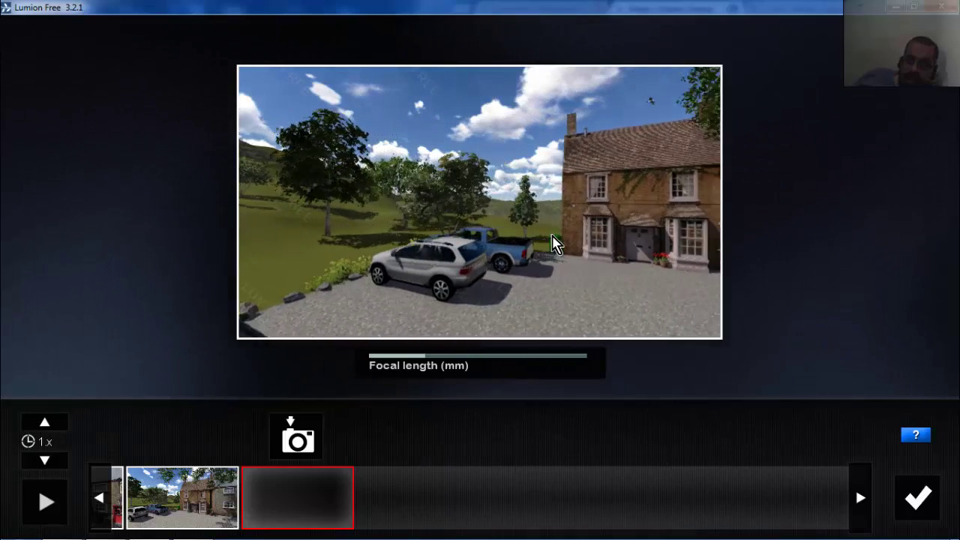
{"action": "key", "text": "a"}
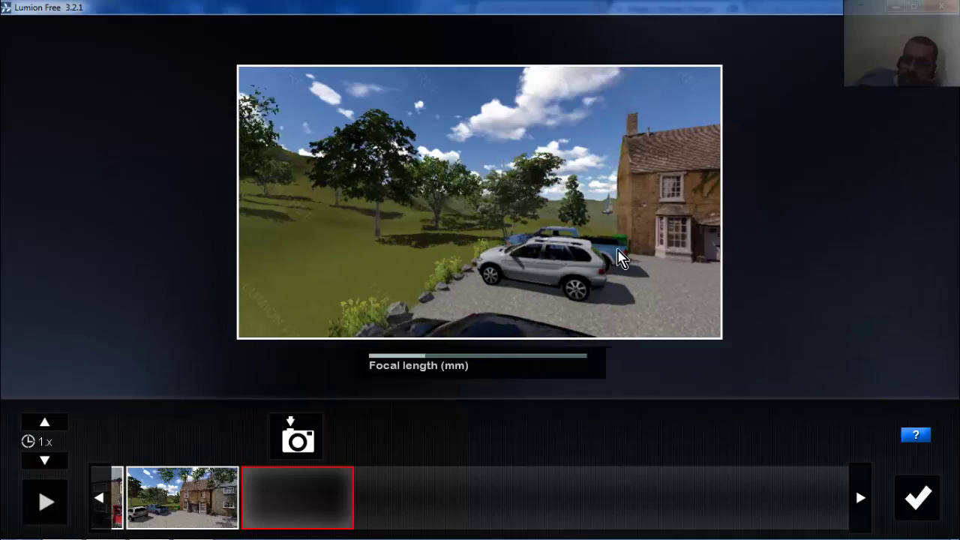
{"action": "key", "text": "a"}
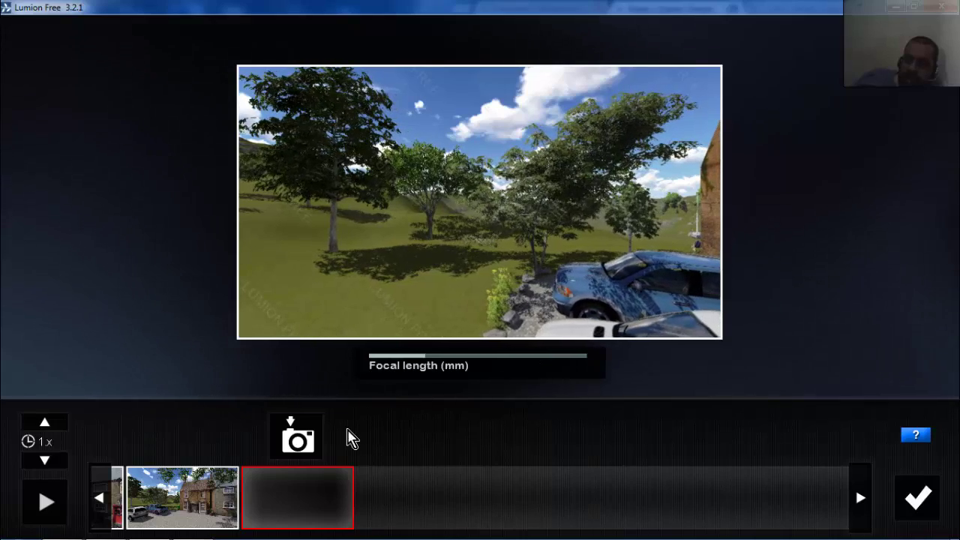
{"action": "left_click", "coordinate": [298, 438]}
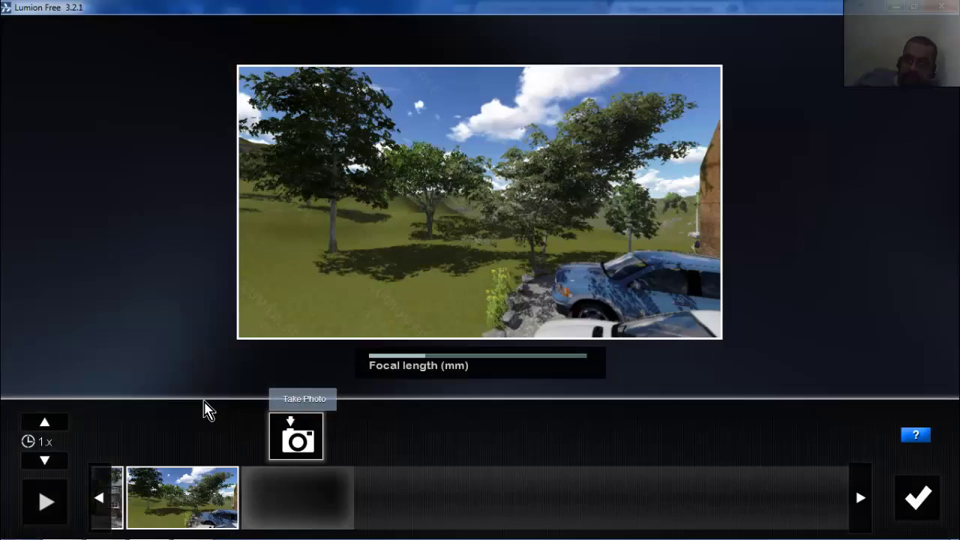
{"action": "left_click", "coordinate": [46, 506]}
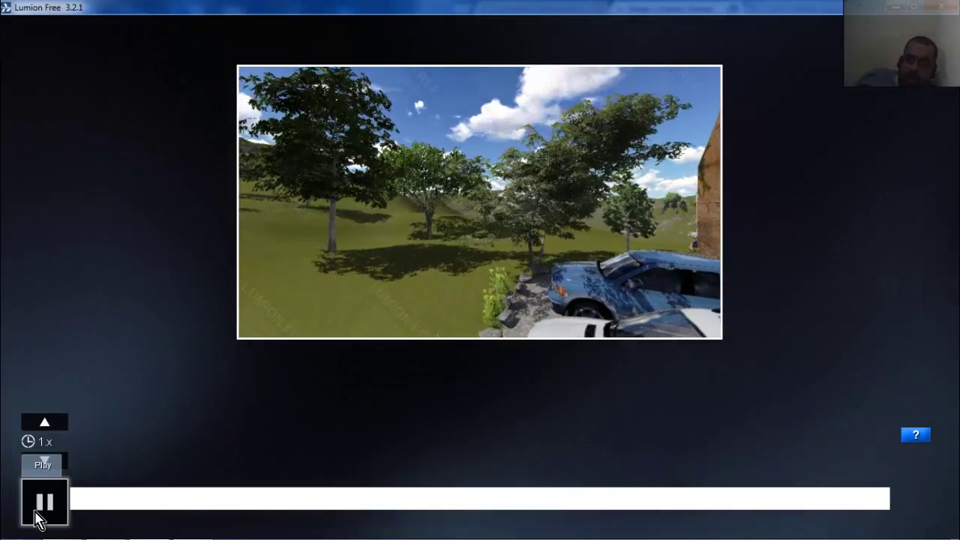
{"action": "left_click", "coordinate": [39, 517]}
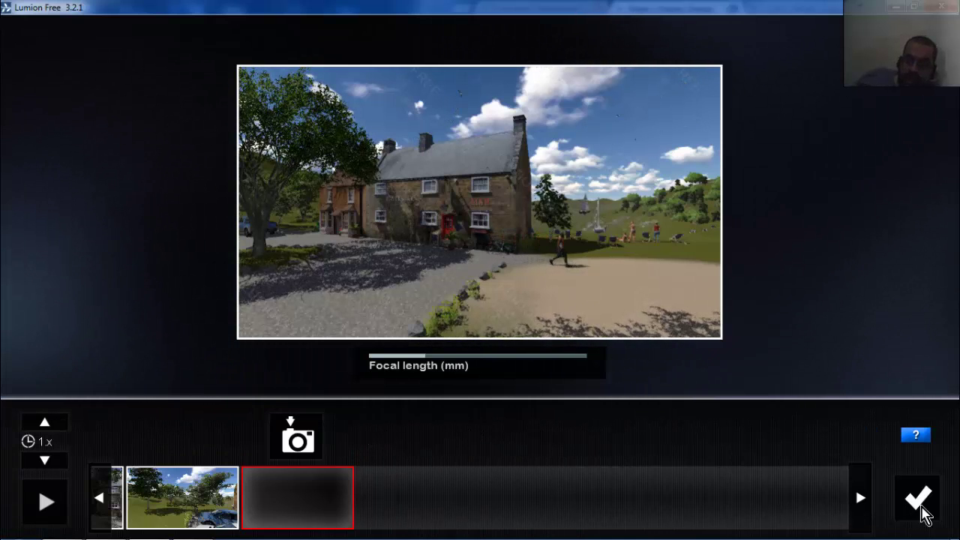
Accept the recording as Flythrough clip 6 and give it a Move effect
{"action": "left_click", "coordinate": [921, 509]}
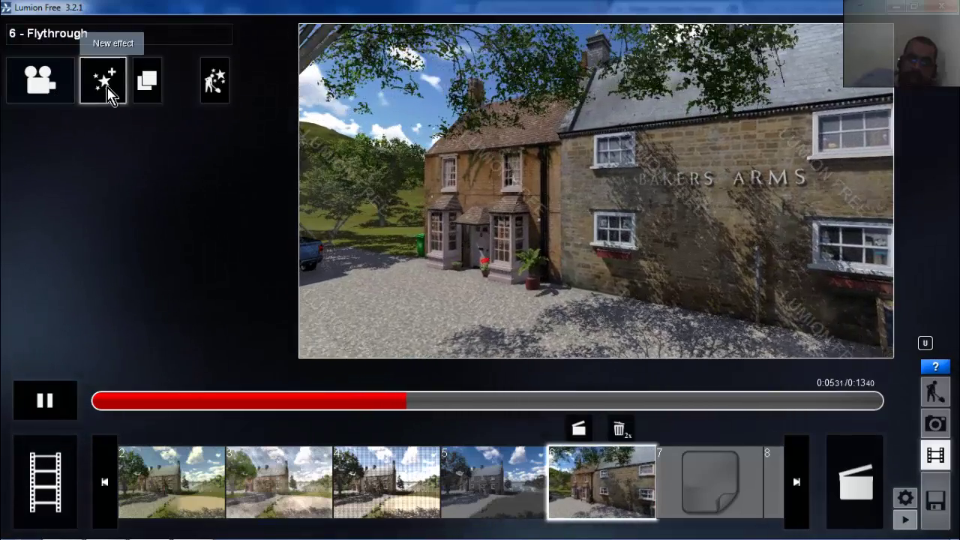
{"action": "left_click", "coordinate": [105, 86]}
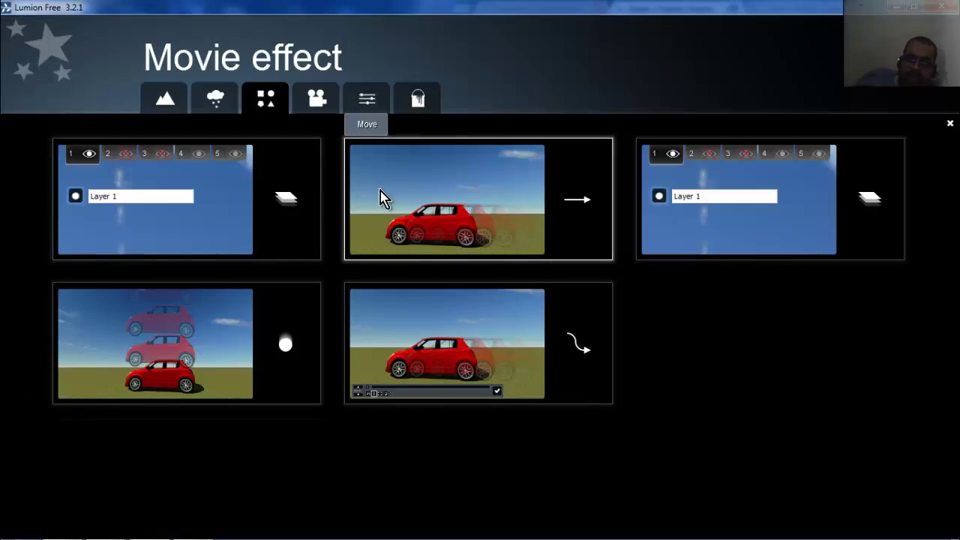
{"action": "left_click", "coordinate": [401, 206]}
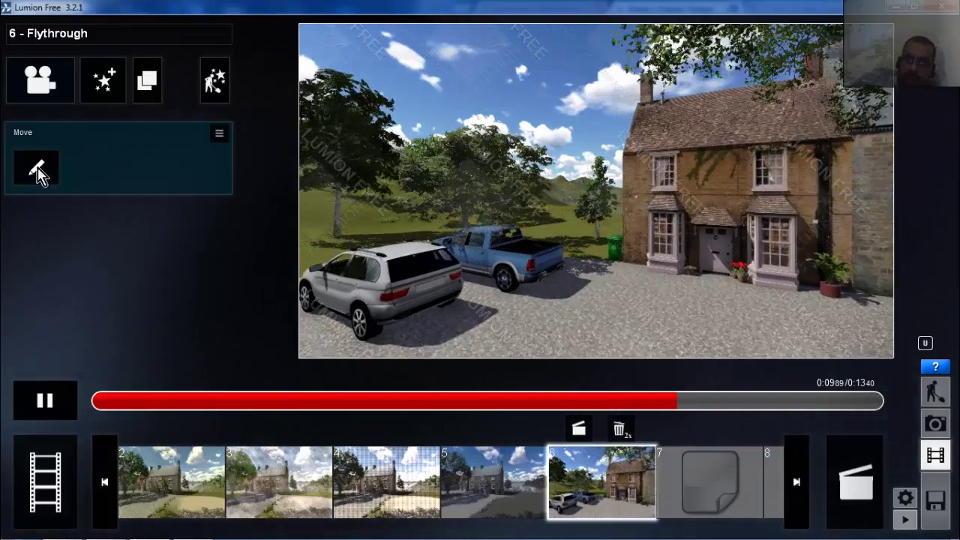
Drag the blue pickup truck's Move end point beside the house and pull the view back
{"action": "left_click", "coordinate": [41, 171]}
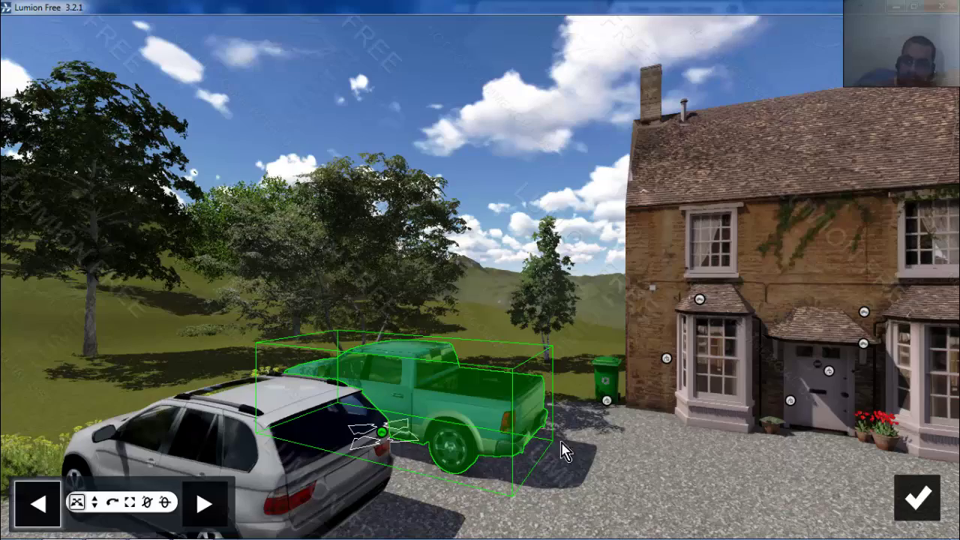
{"action": "left_click_drag", "start_coordinate": [701, 489], "coordinate": [951, 518]}
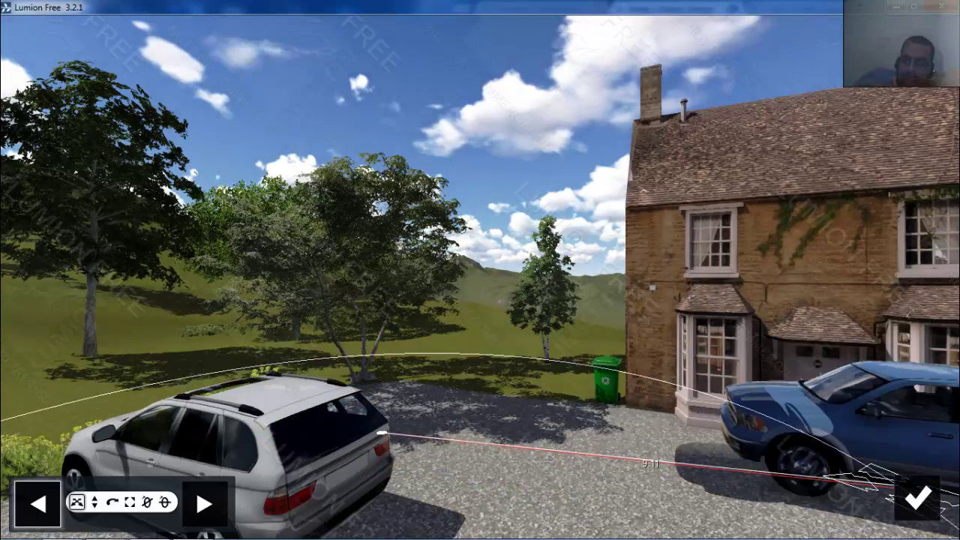
{"action": "key", "text": "s"}
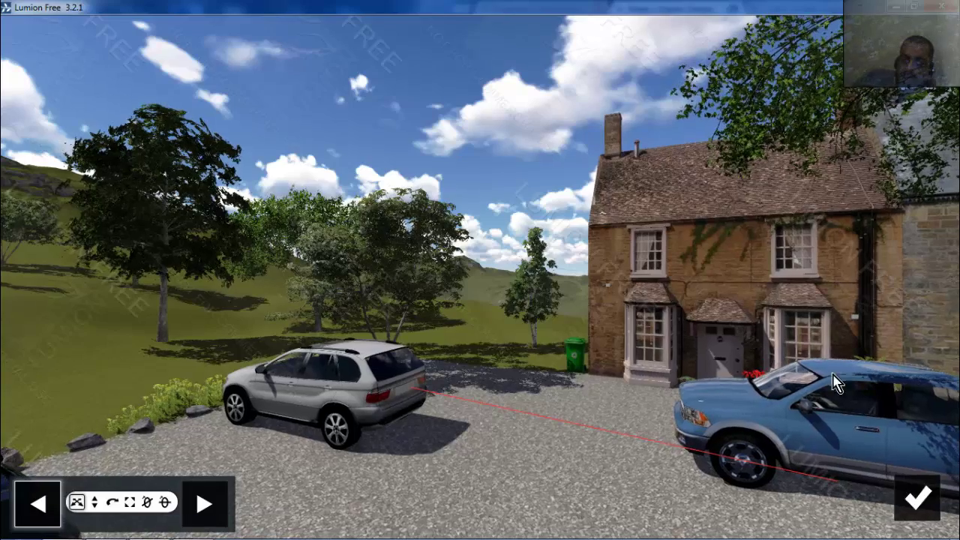
{"action": "key", "text": "s"}
{"action": "key", "text": "s"}
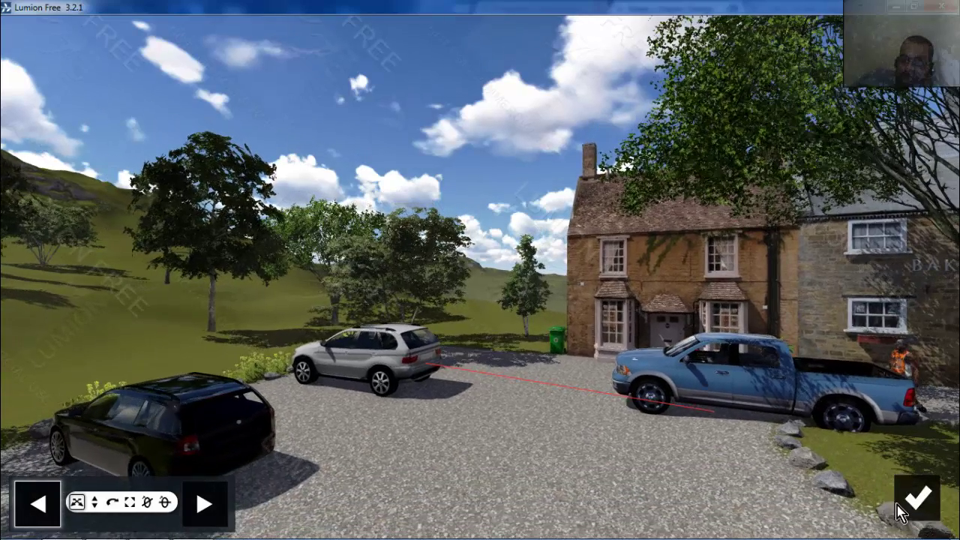
Close the Move editor and add the Weather Snow effect to clip 6
{"action": "left_click", "coordinate": [915, 501]}
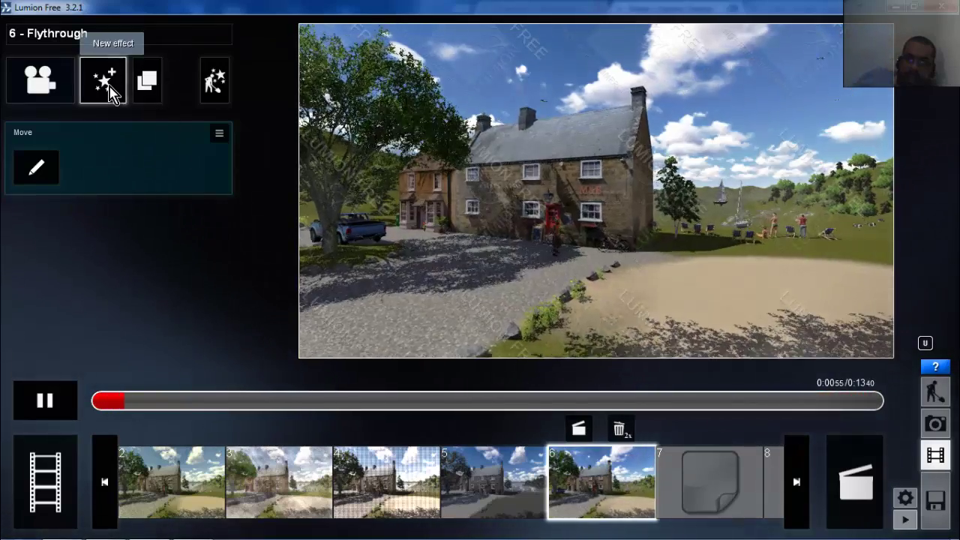
{"action": "left_click", "coordinate": [111, 94]}
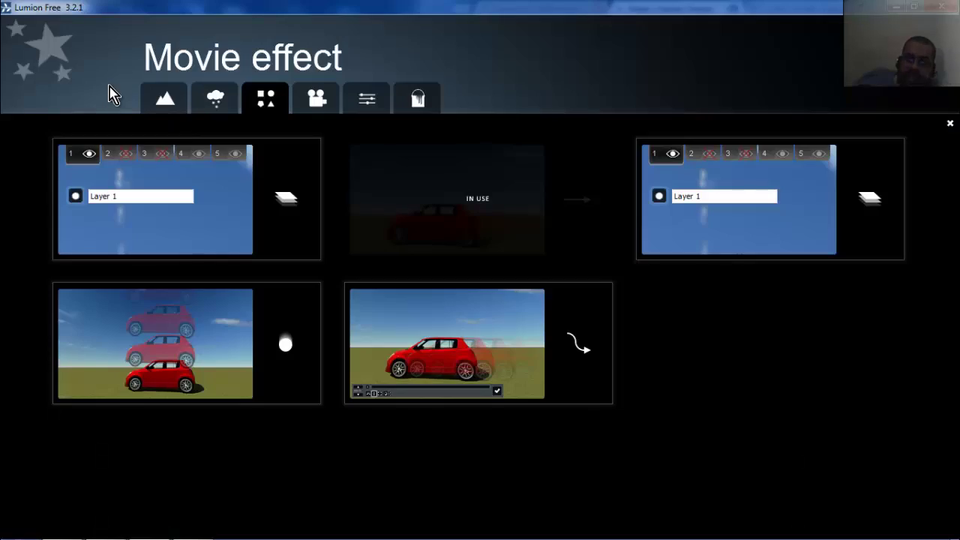
{"action": "left_click", "coordinate": [214, 111]}
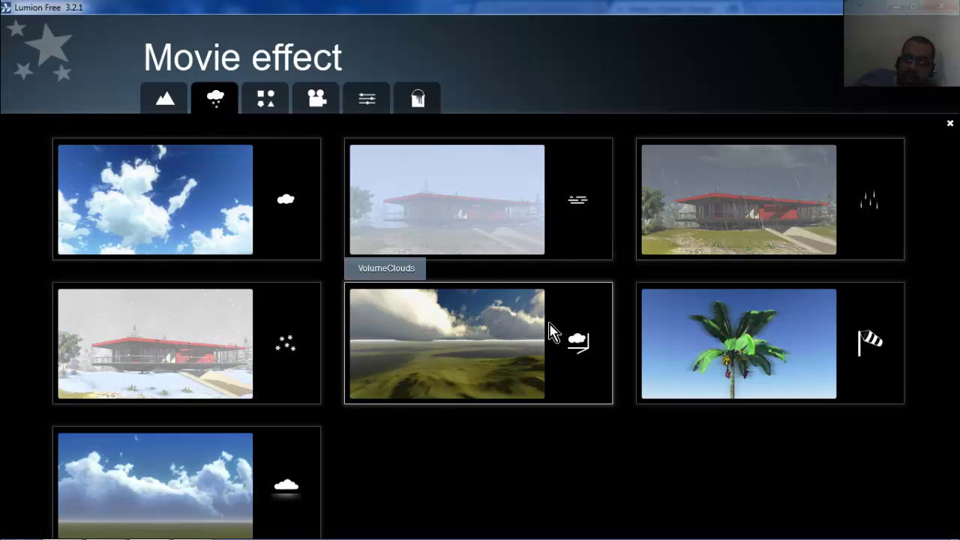
{"action": "left_click", "coordinate": [188, 367]}
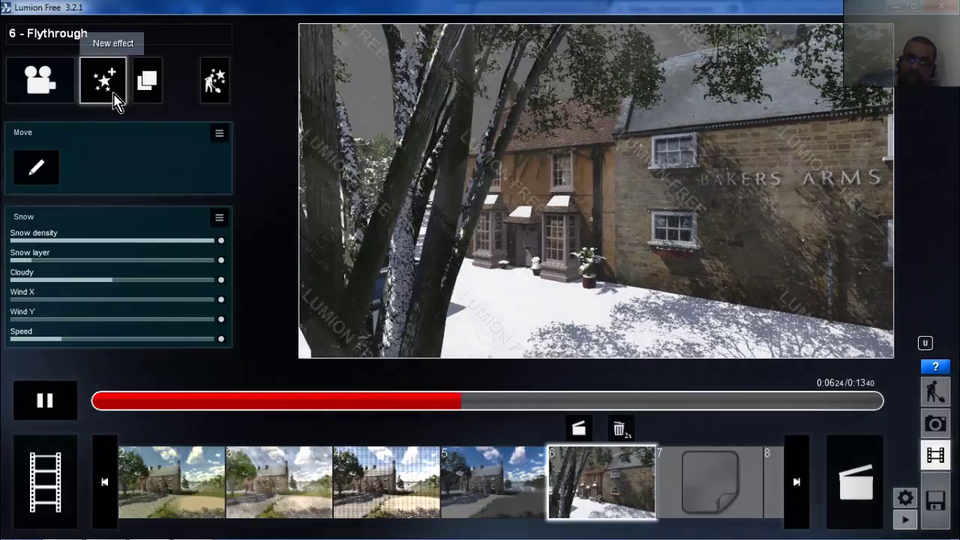
Add the Camera category's Vignette effect to clip 6
{"action": "left_click", "coordinate": [115, 99]}
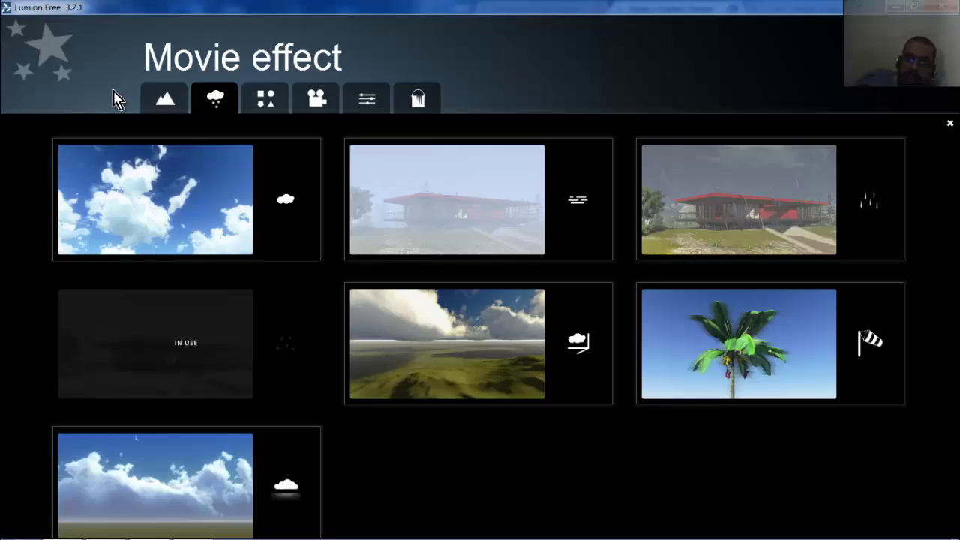
{"action": "left_click", "coordinate": [315, 104]}
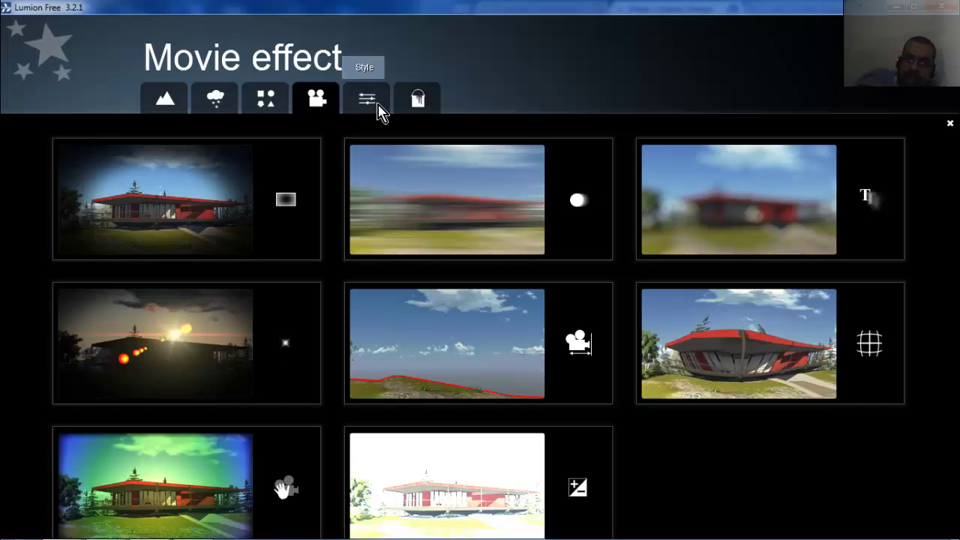
{"action": "left_click", "coordinate": [160, 205]}
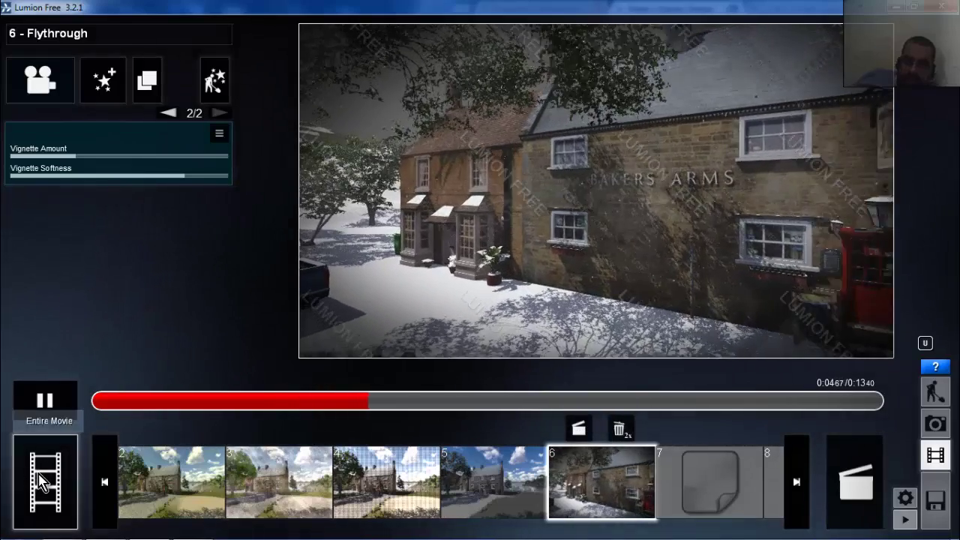
Start recording a new clip in slot 7 with keyframes of the pub and the field
{"action": "left_click", "coordinate": [42, 480]}
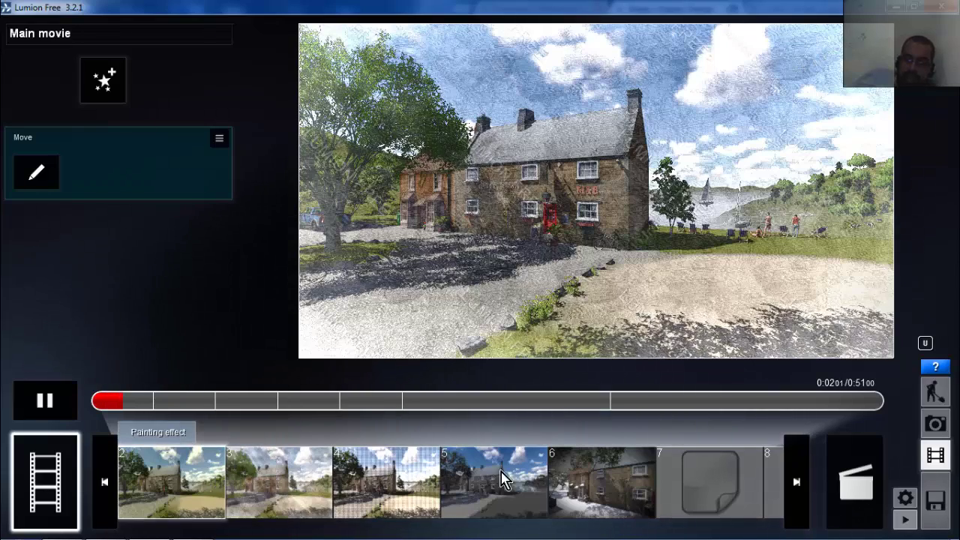
{"action": "left_click", "coordinate": [744, 486]}
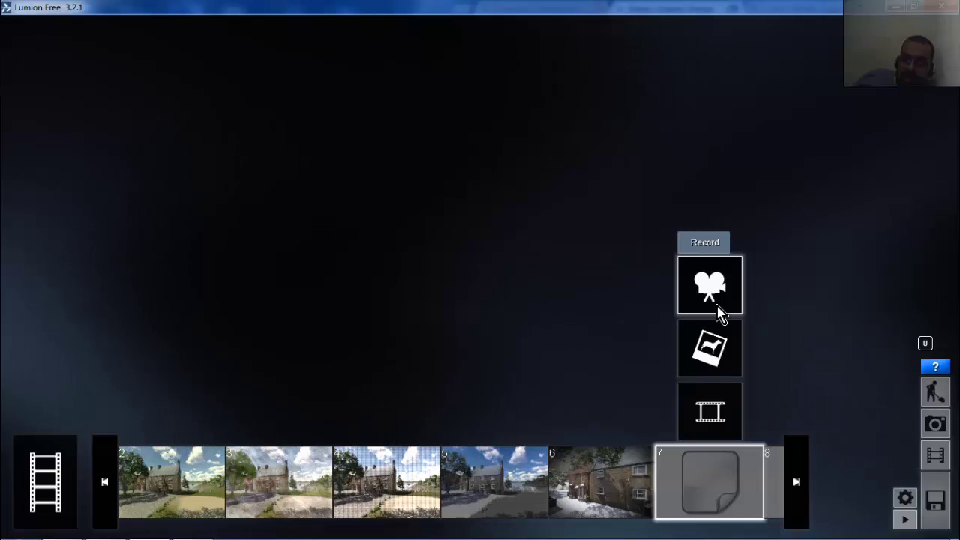
{"action": "left_click", "coordinate": [705, 296]}
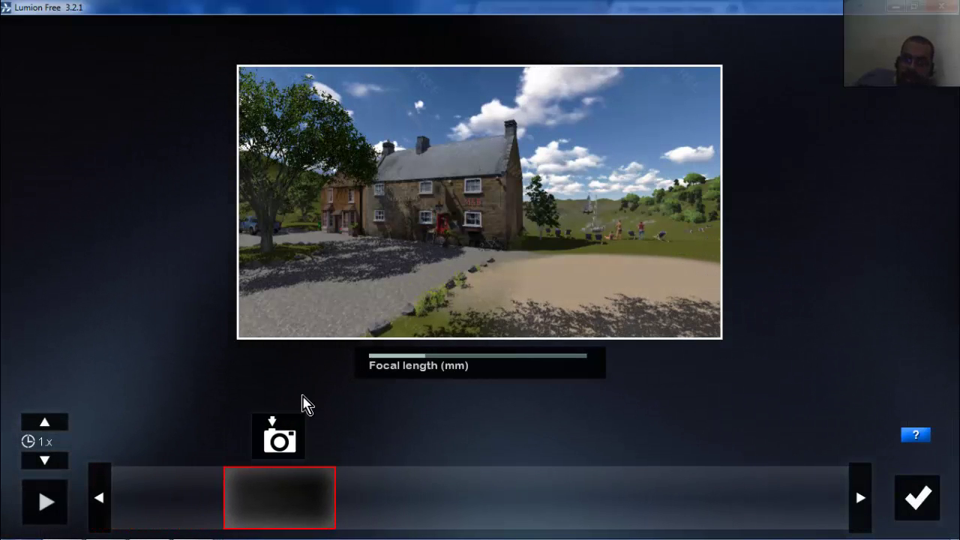
{"action": "left_click", "coordinate": [290, 435]}
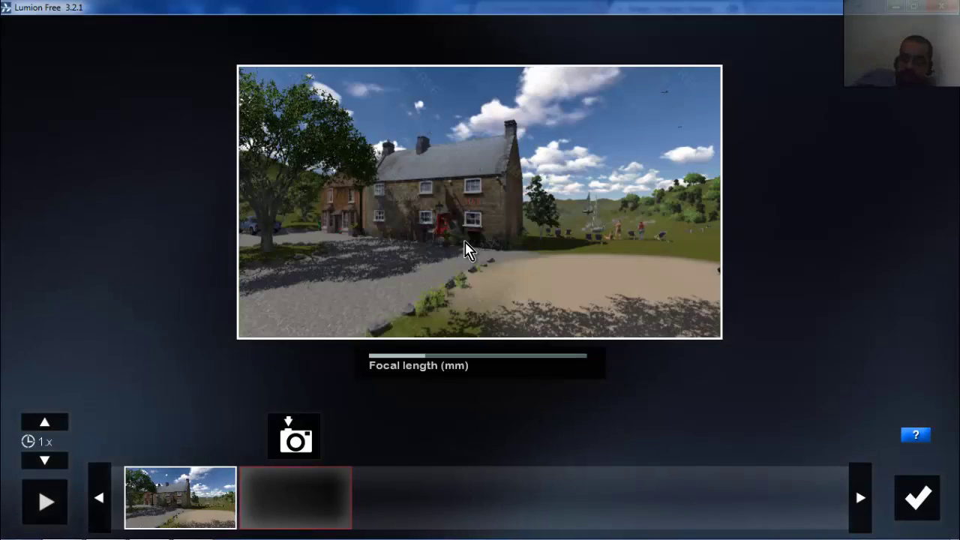
{"action": "key", "text": "d"}
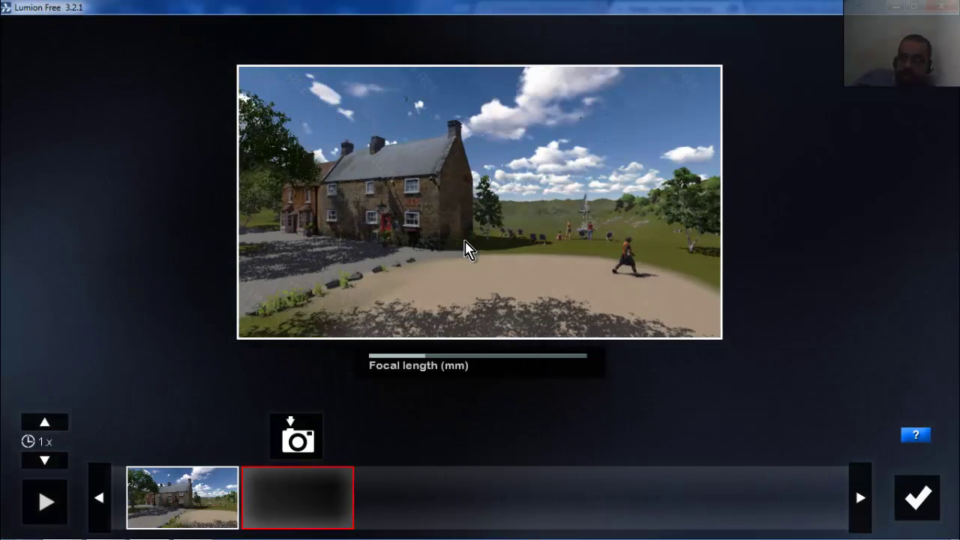
{"action": "key", "text": "d"}
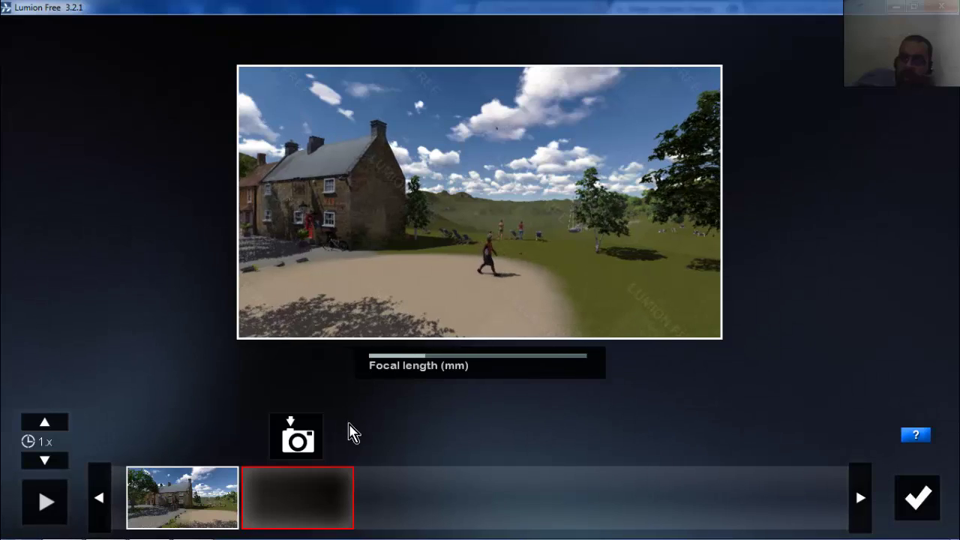
{"action": "left_click", "coordinate": [309, 435]}
Add a keyframe at the tree, preview the flythrough, and accept it as clip 7
{"action": "key", "text": "d"}
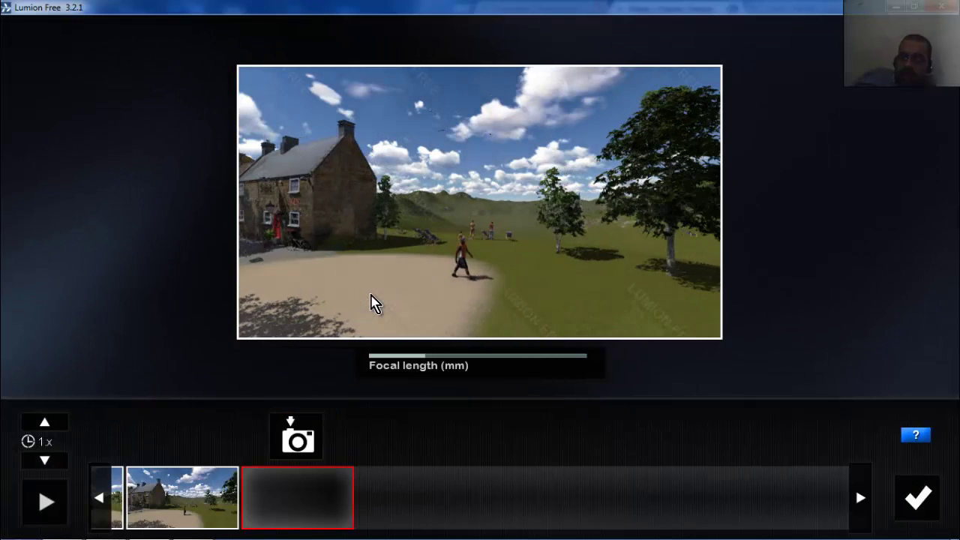
{"action": "key", "text": "d"}
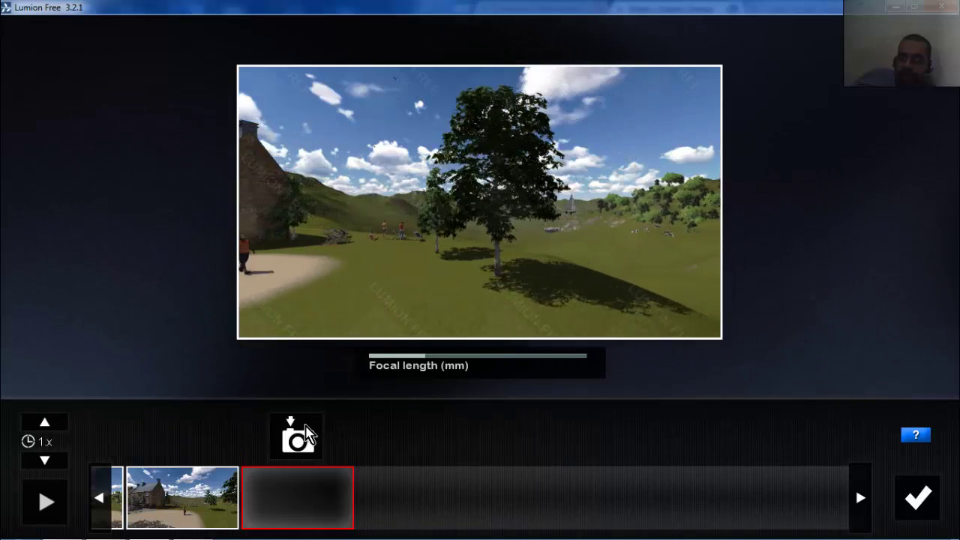
{"action": "left_click", "coordinate": [308, 434]}
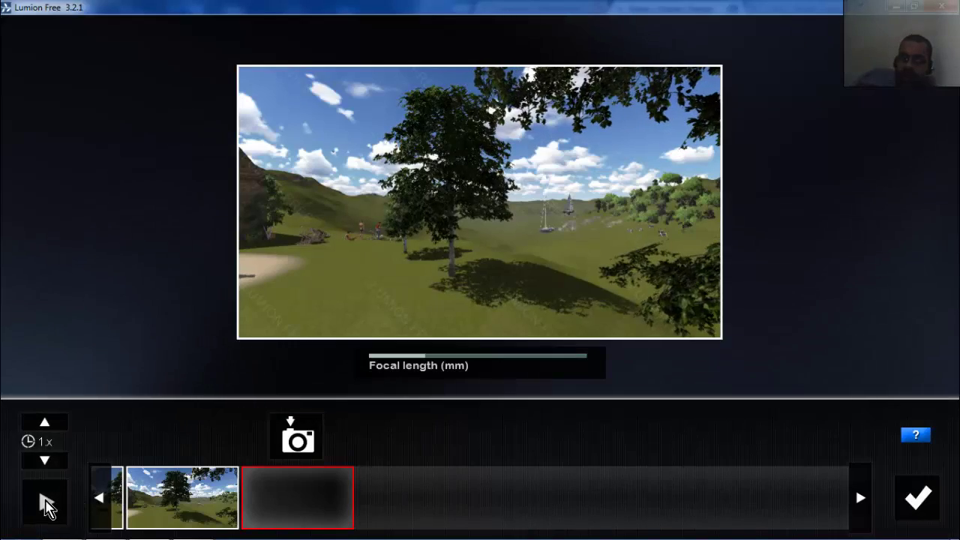
{"action": "left_click", "coordinate": [45, 504]}
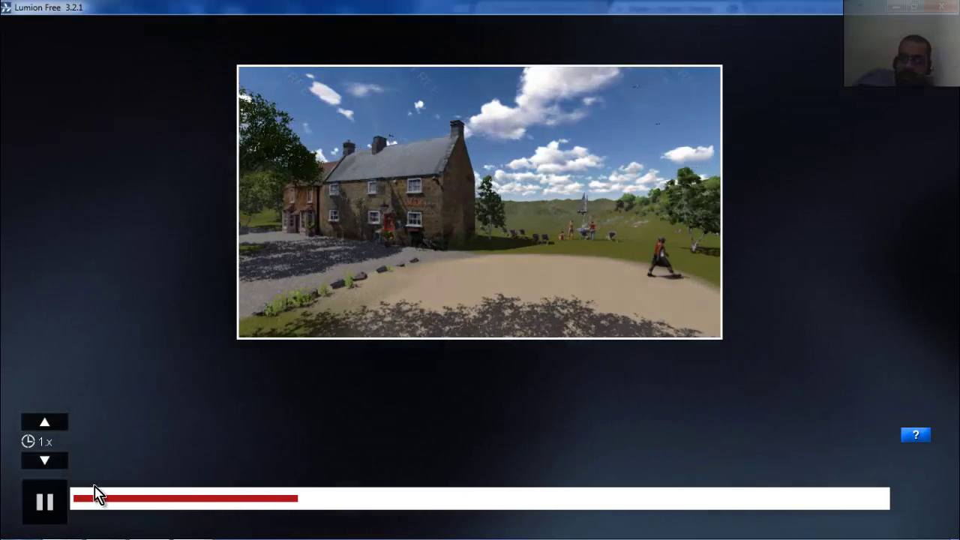
{"action": "left_click", "coordinate": [59, 514]}
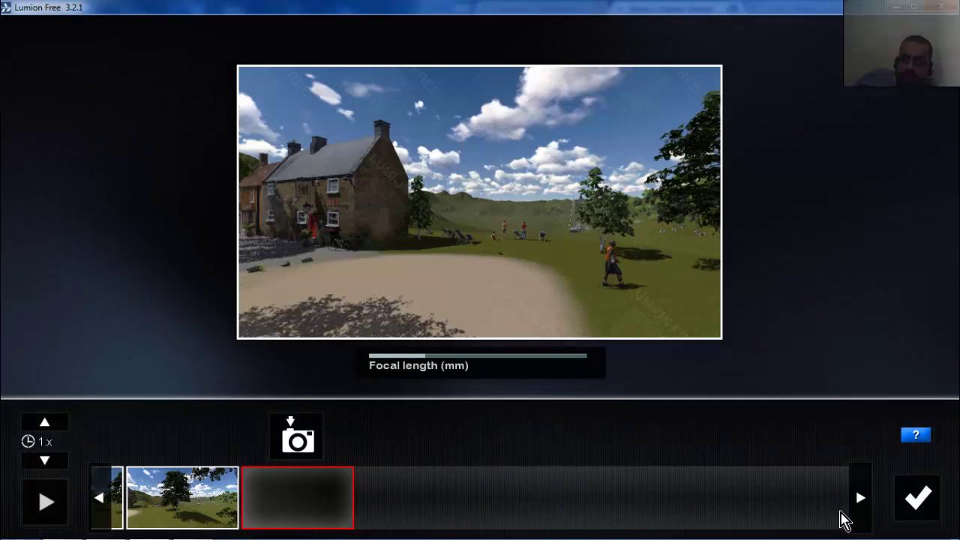
{"action": "left_click", "coordinate": [933, 516]}
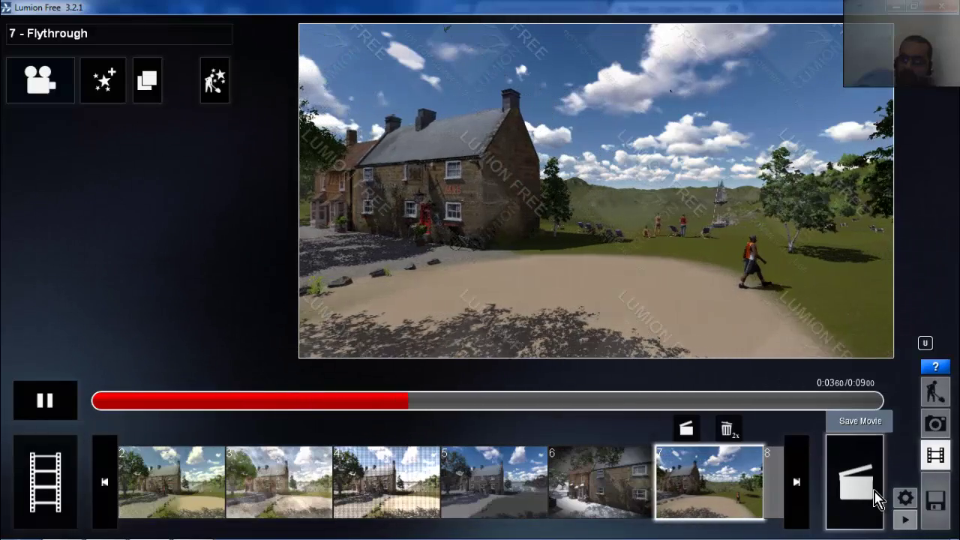
Export the entire movie as MP4 on Auto settings, naming the file Q in Downloads
{"action": "left_click", "coordinate": [877, 499]}
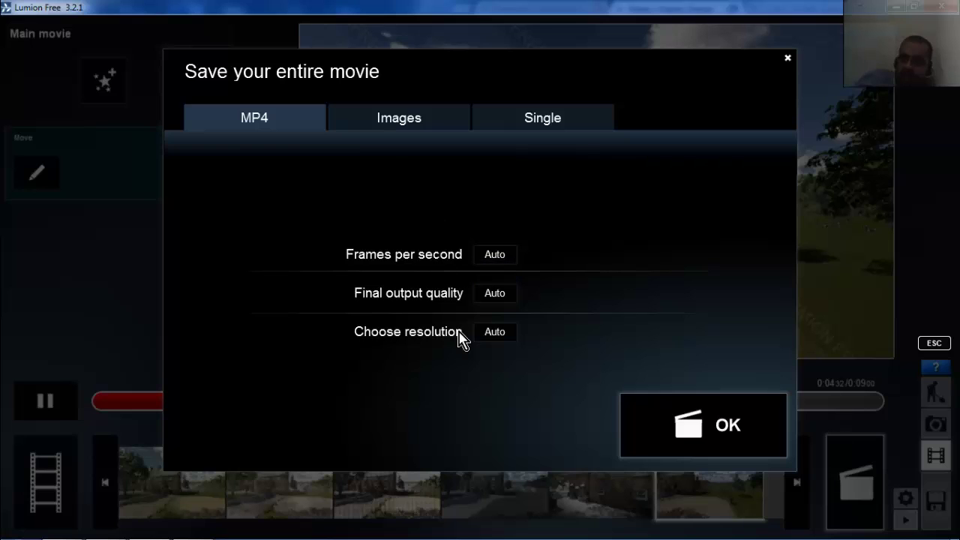
{"action": "left_click", "coordinate": [699, 430]}
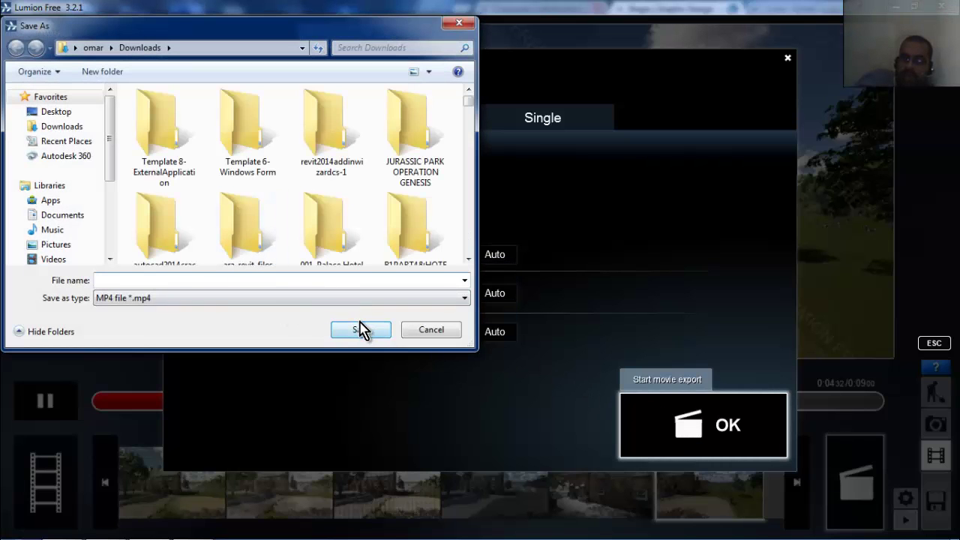
{"action": "type", "text": "Q"}
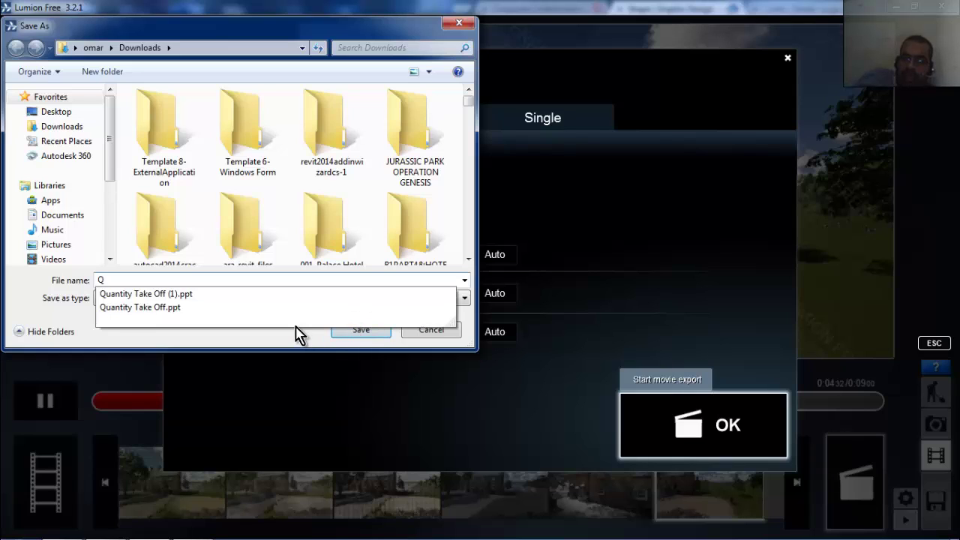
{"action": "left_click", "coordinate": [303, 341]}
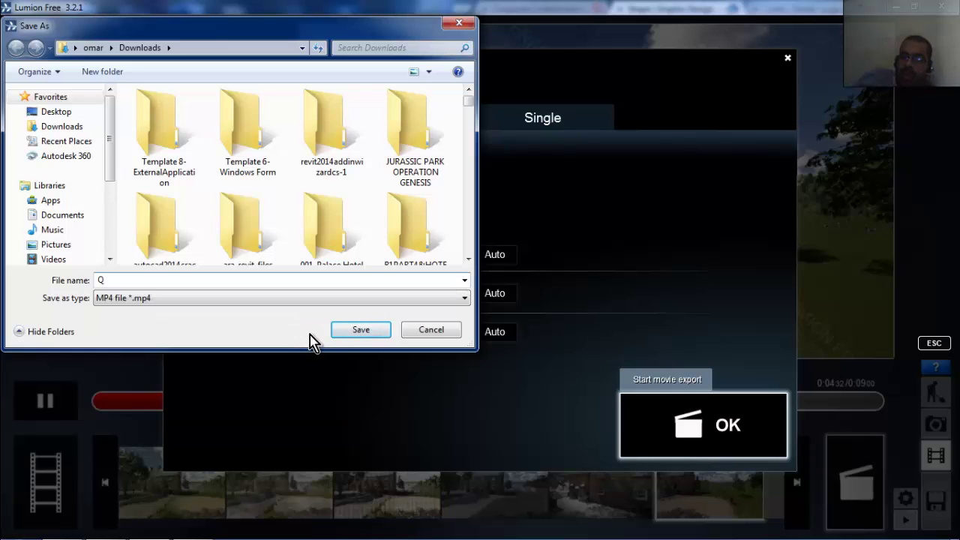